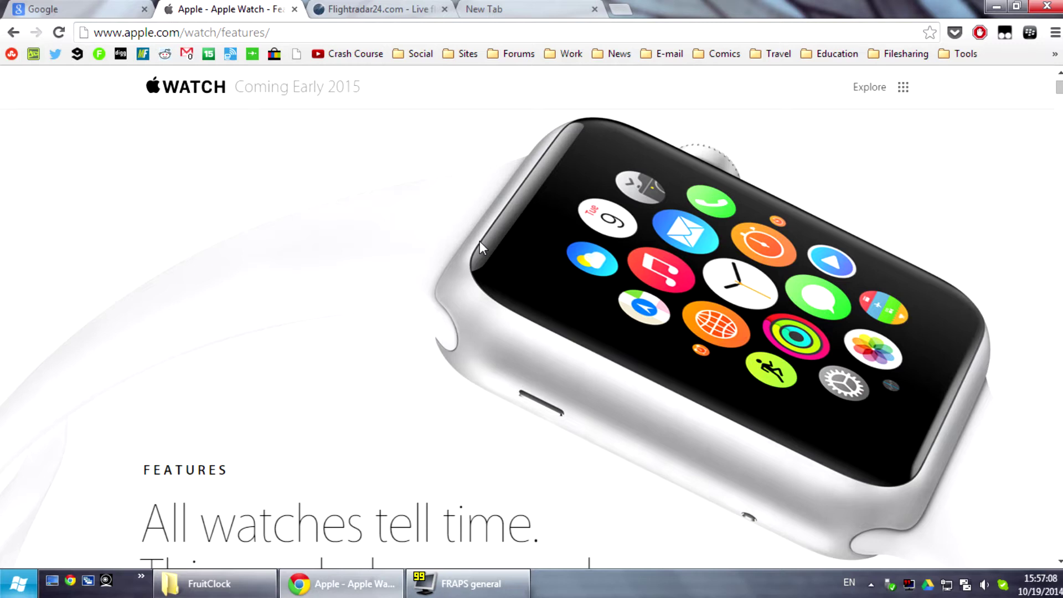
Switch Chrome to the empty New Tab showing the Google search page.
left_click(509, 8)
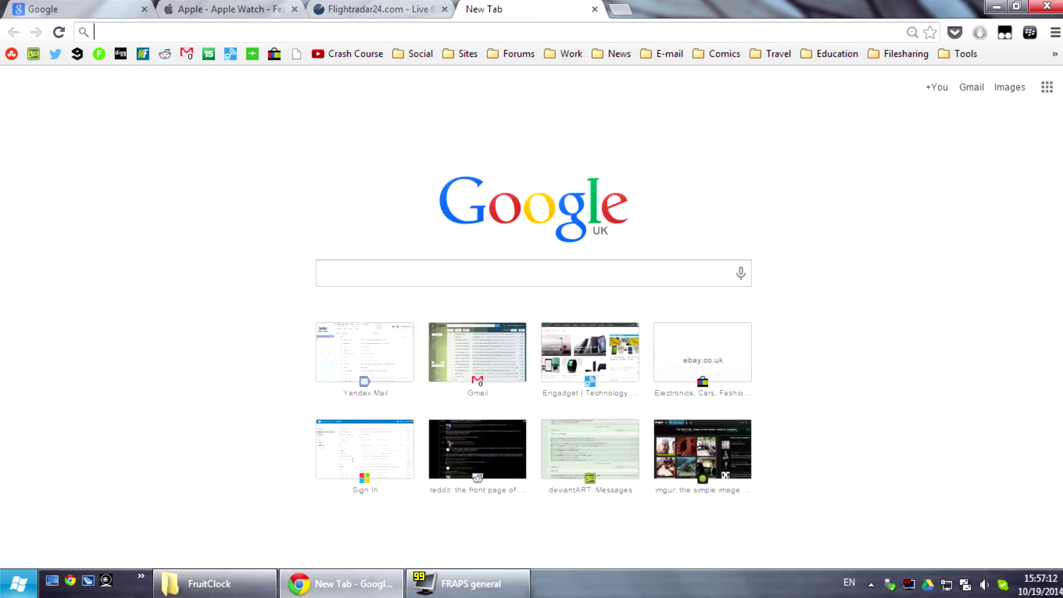
Load fediafedia.com/ronda and scroll through the Ronda UI feature sections.
type("f")
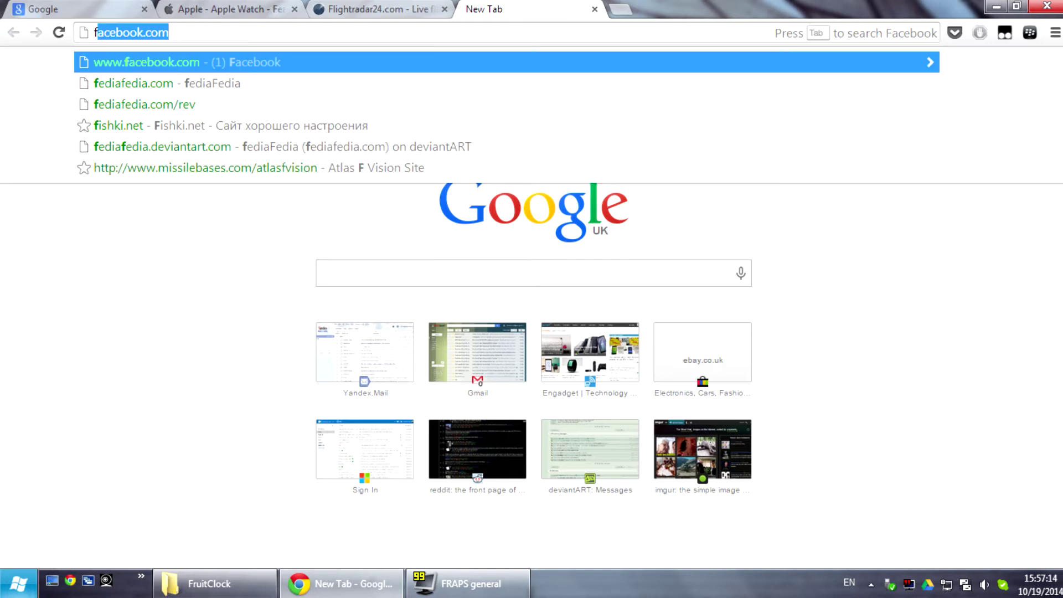
type("ediafedia.com")
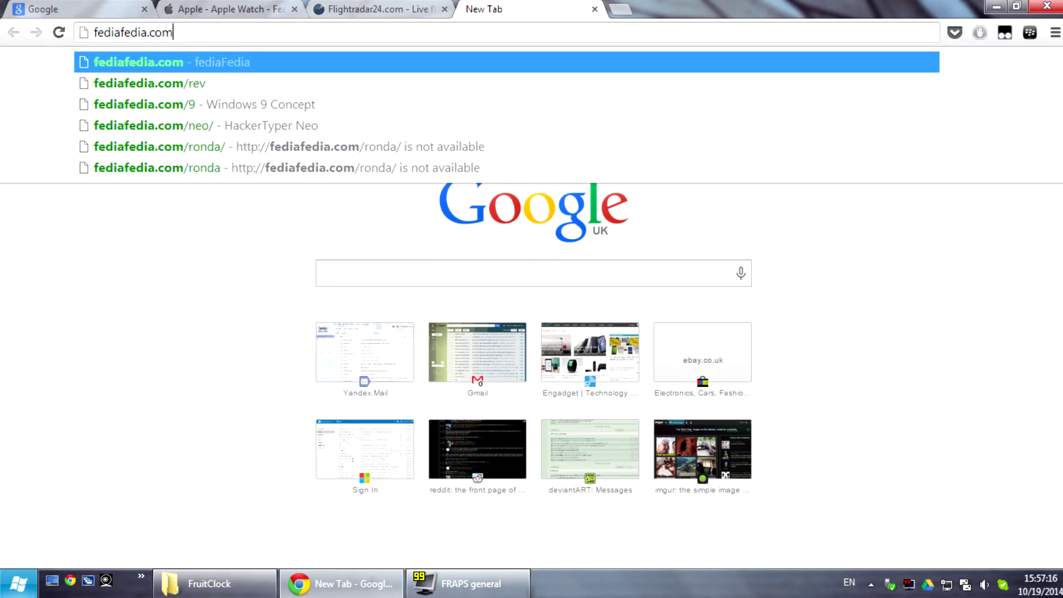
type("/ron")
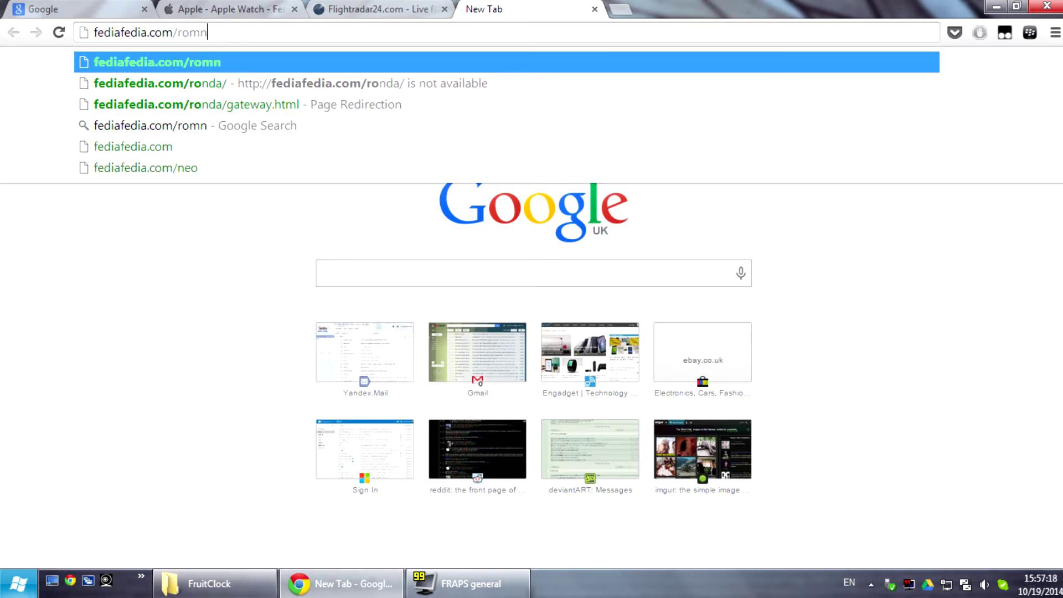
key("Return")
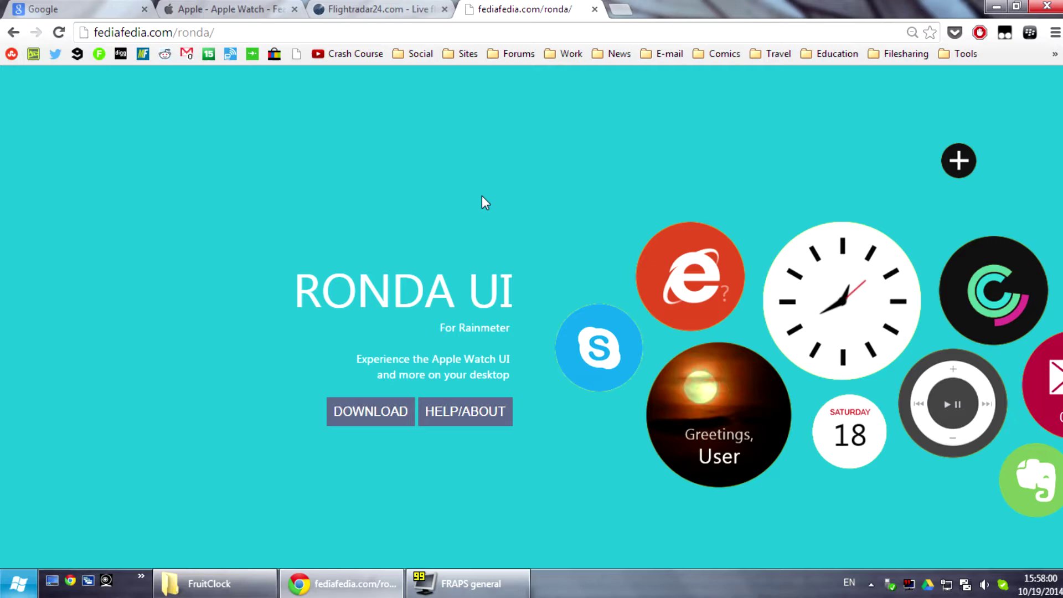
scroll(482, 203, "down", 1)
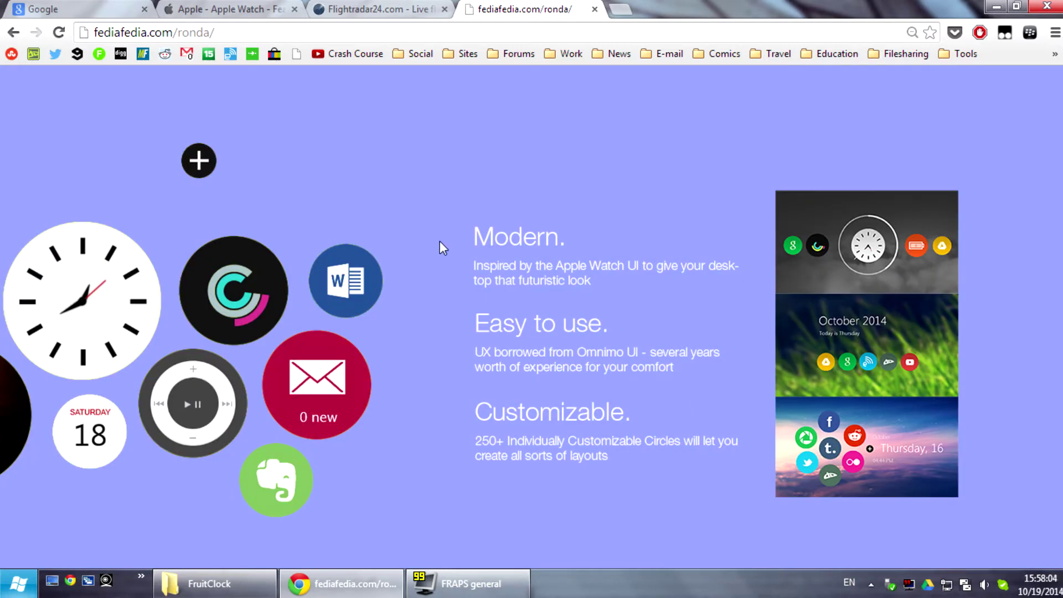
scroll(449, 238, "up", 1)
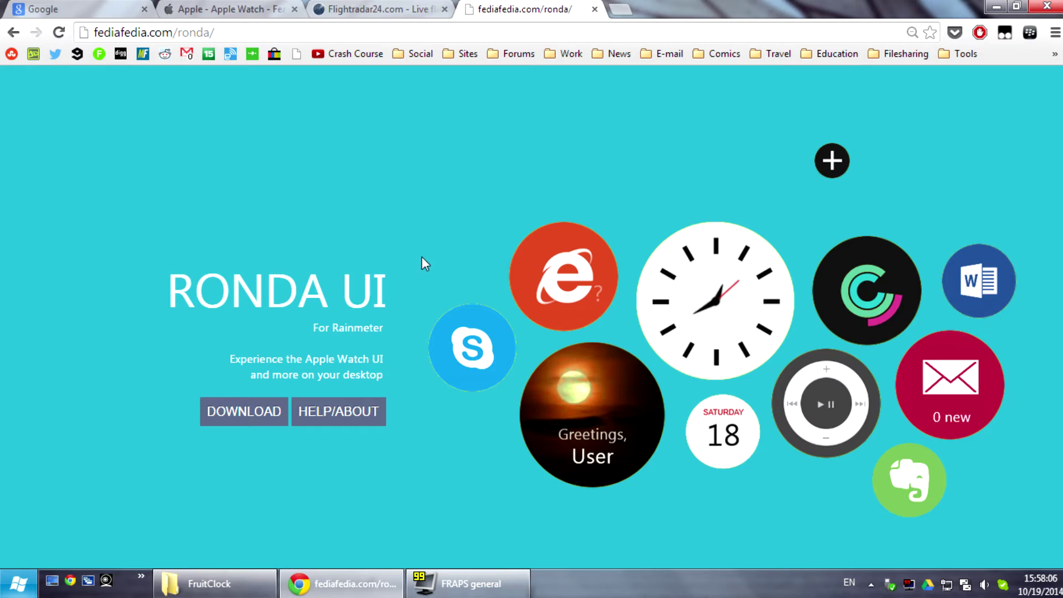
Download Ronda1.0.zip (10.1 MB) from MEGA and open the finished archive.
left_click(263, 419)
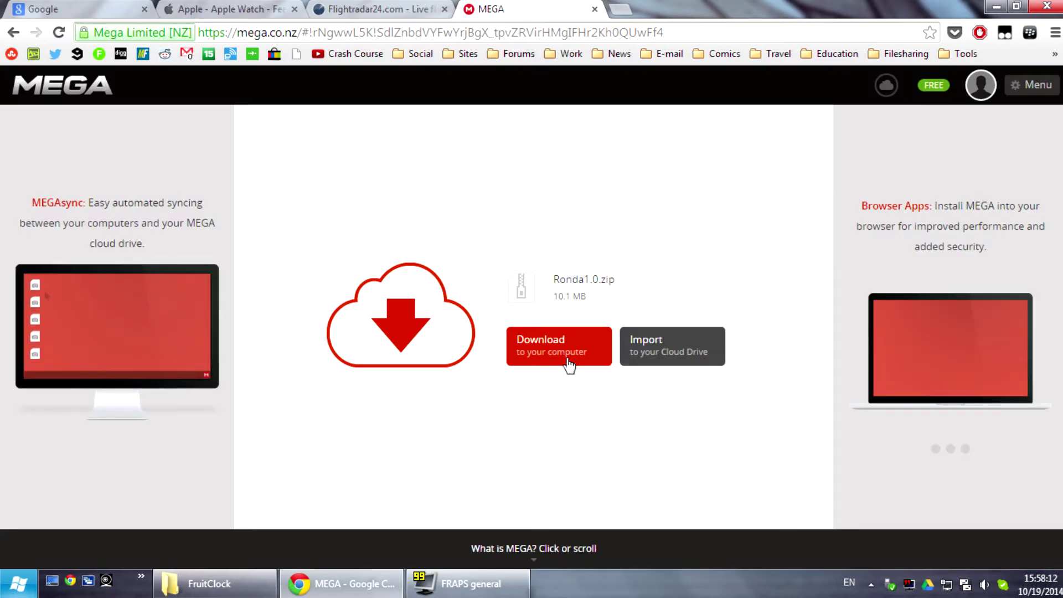
left_click(547, 371)
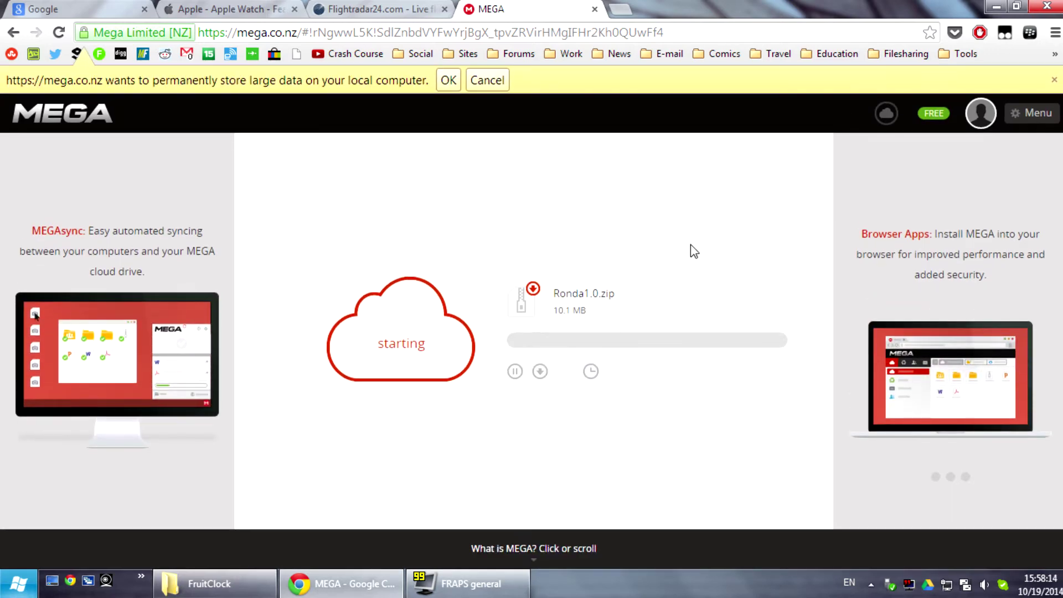
left_click(447, 83)
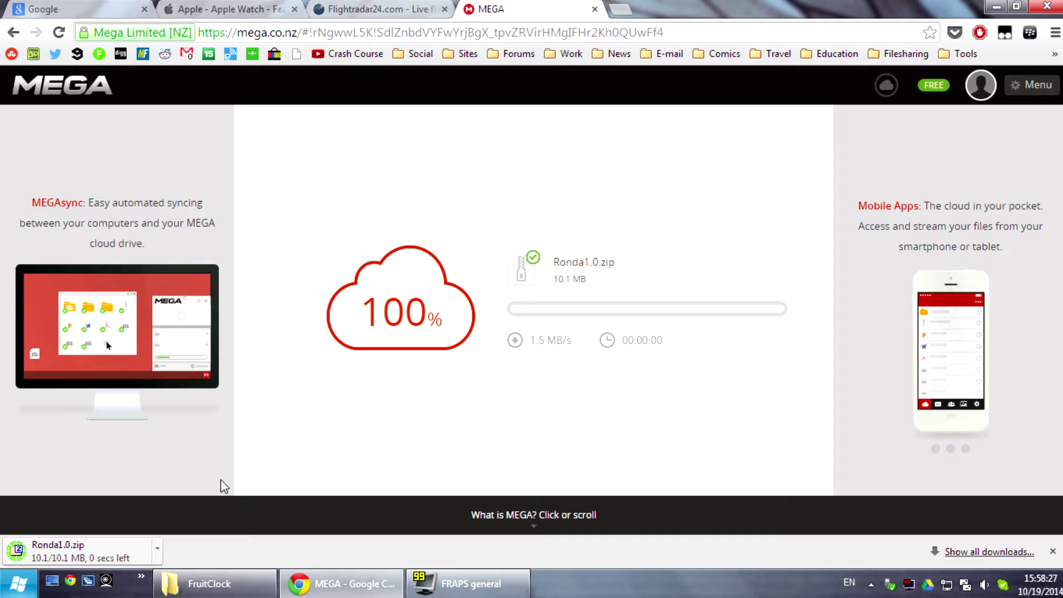
left_click(77, 550)
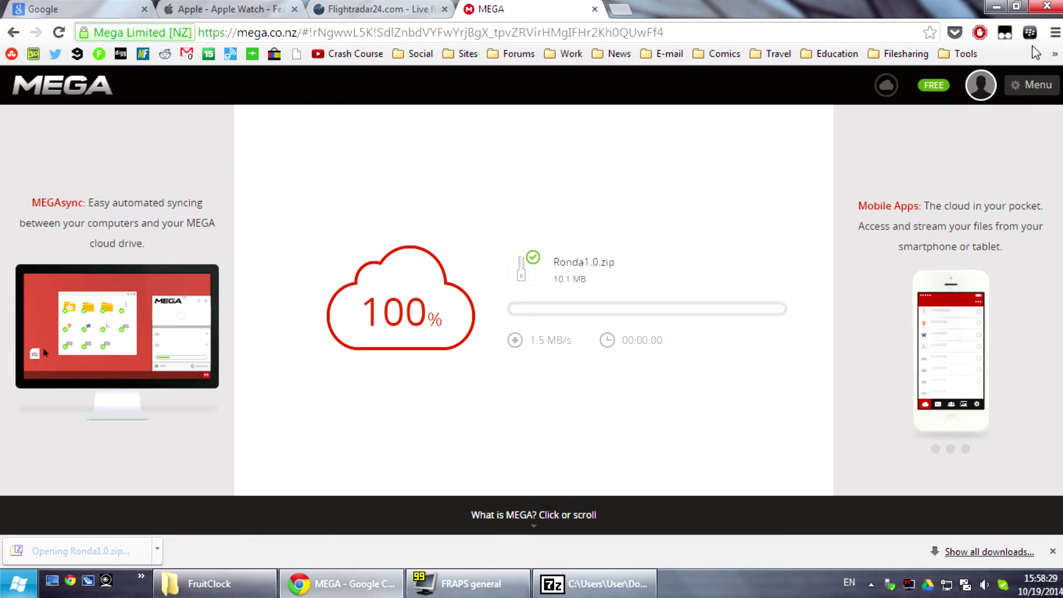
Extract Ronda.rmskin from the Ronda1.0 archive onto the desktop and minimize 7-Zip.
left_click(991, 6)
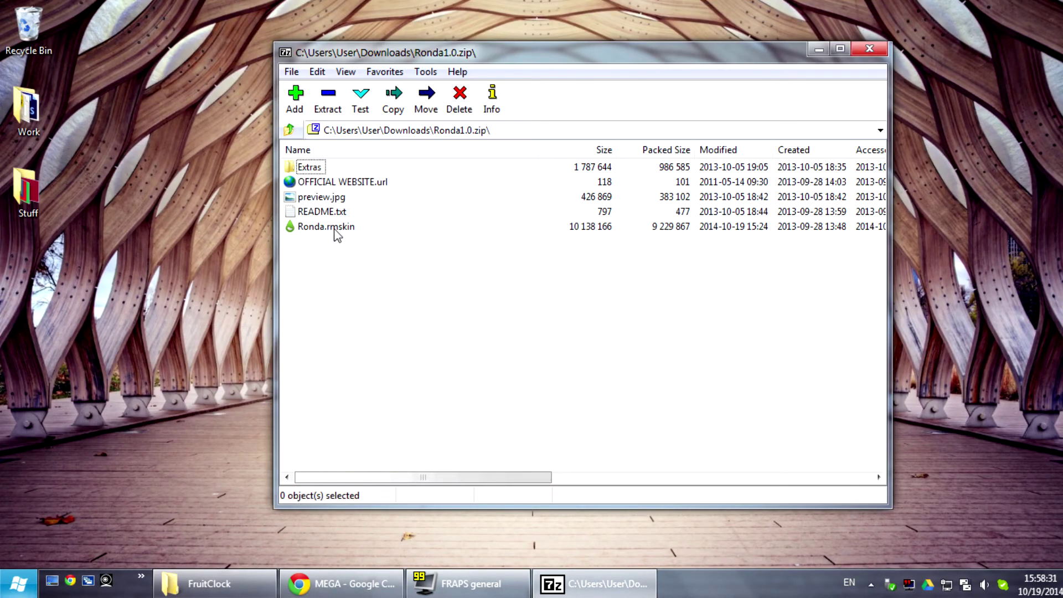
left_click_drag(332, 228, 243, 275)
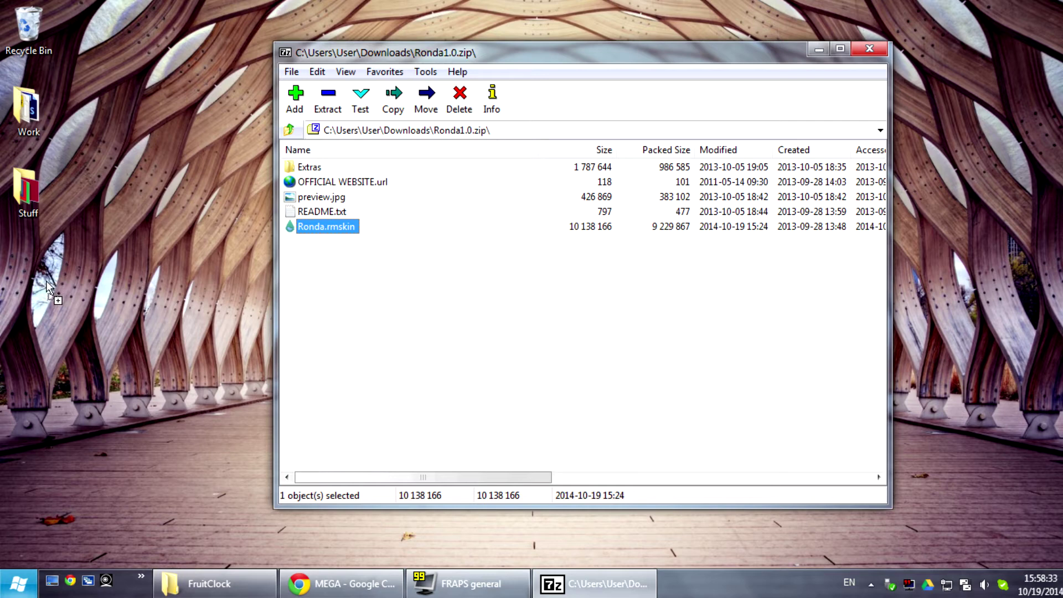
left_click_drag(47, 285, 44, 283)
left_click(326, 214)
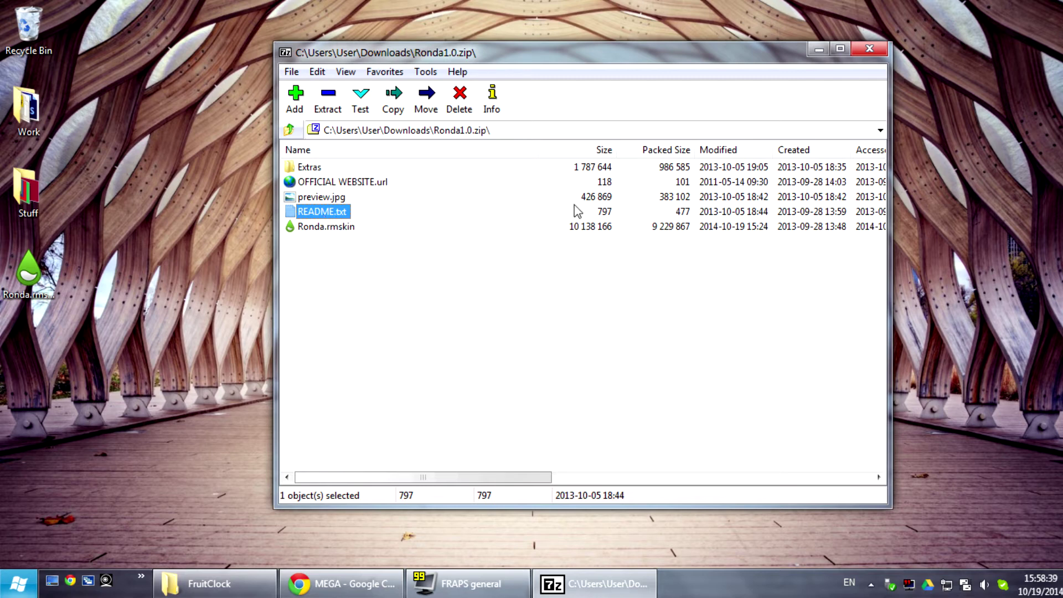
left_click(819, 53)
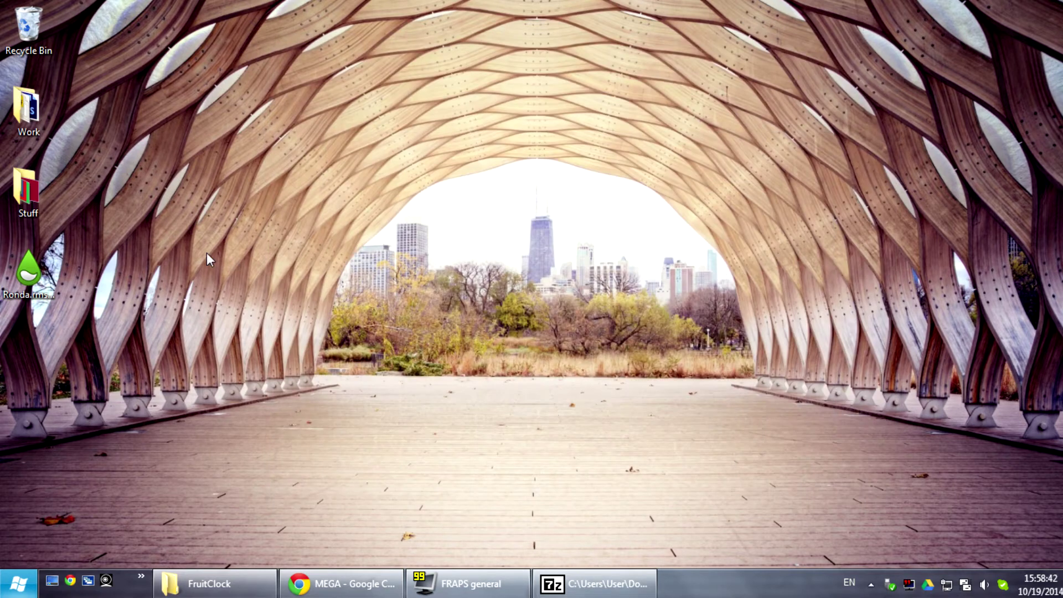
Run Ronda.rmskin and install the Ronda skin together with its layout.
double_click(31, 272)
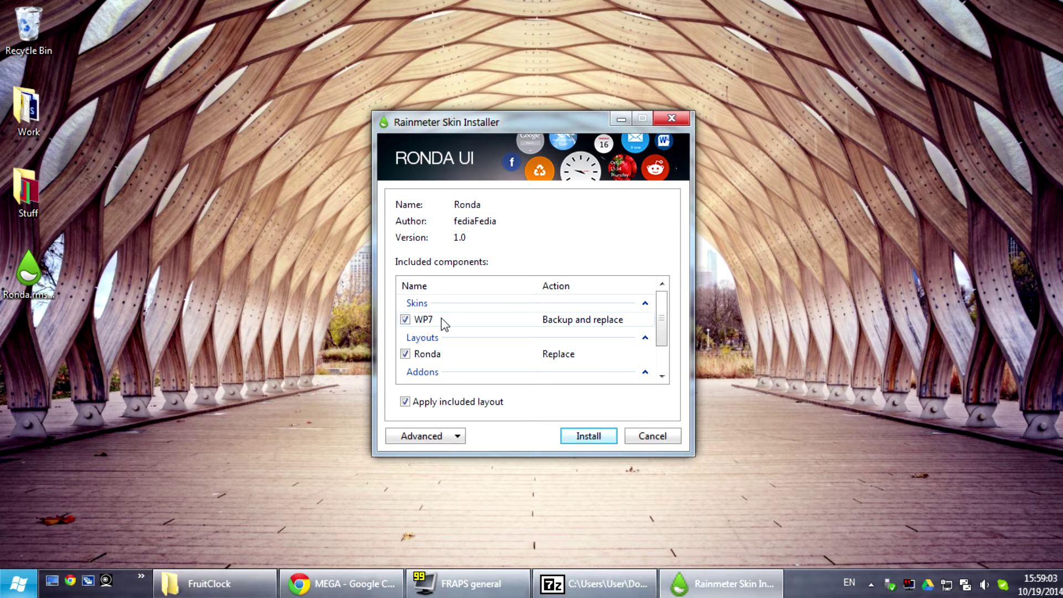
left_click(592, 436)
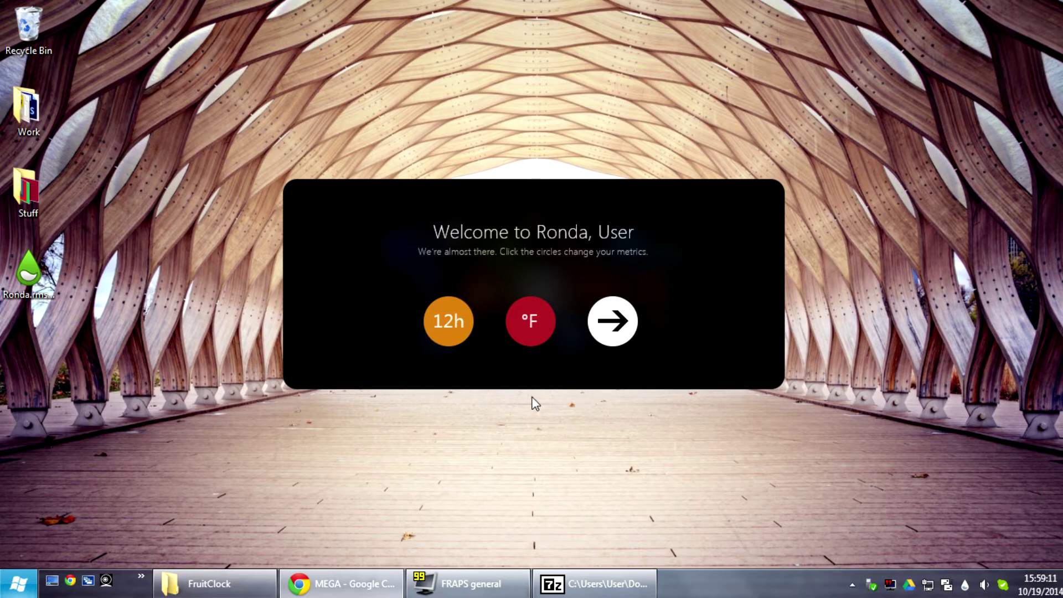
Set Ronda's clock to 24-hour time and temperatures to Celsius, then continue to theme selection.
left_click(457, 340)
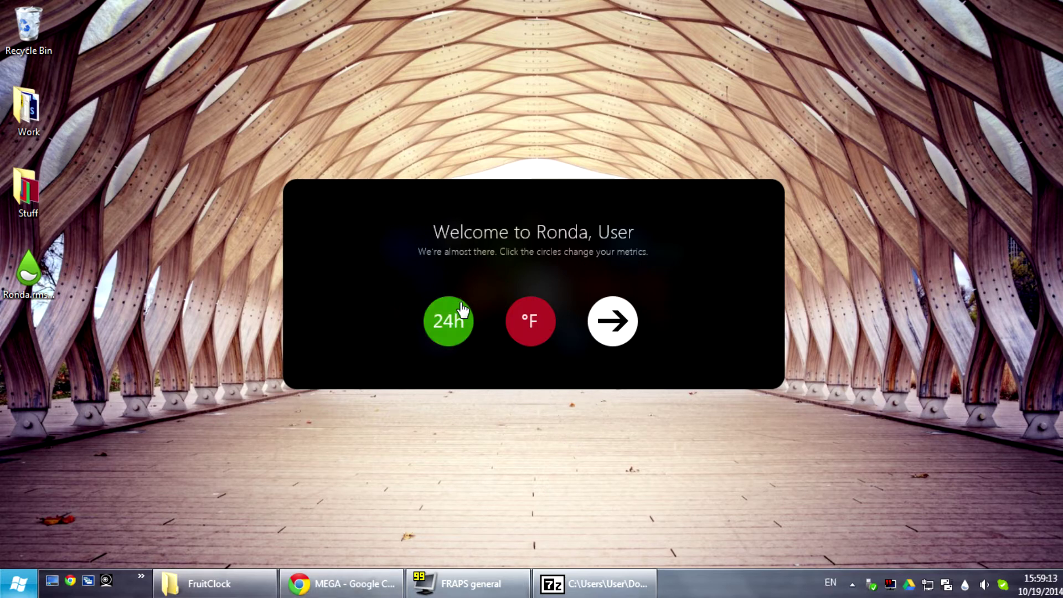
left_click(459, 320)
left_click(461, 320)
left_click(540, 339)
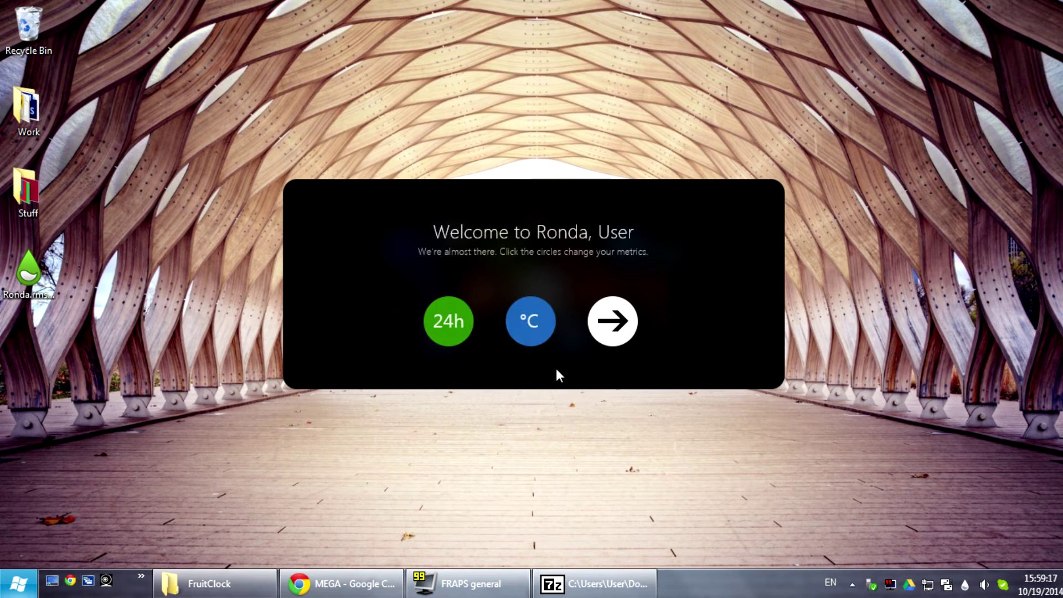
left_click(614, 320)
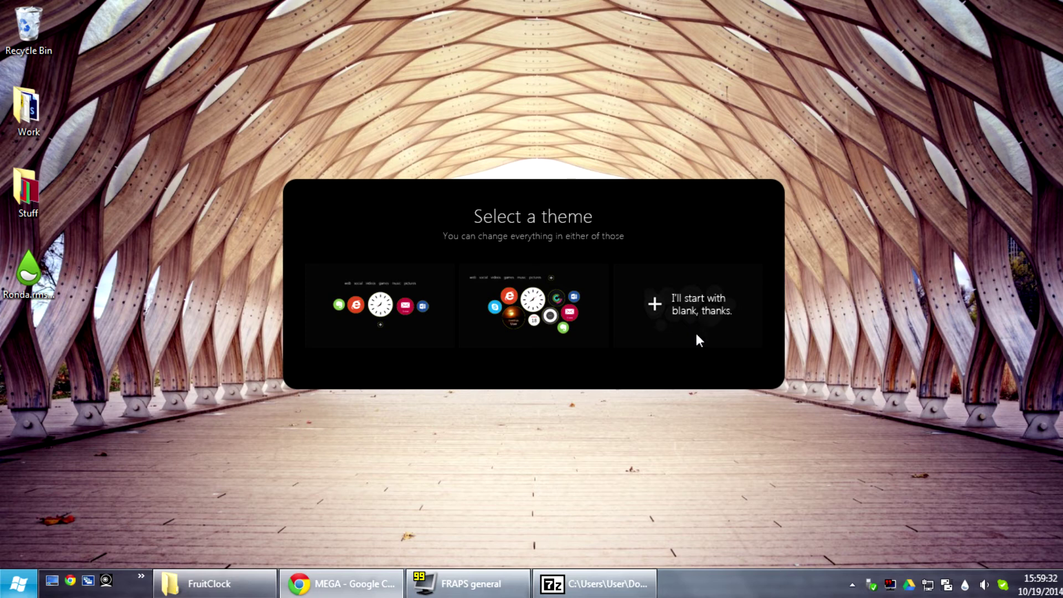
Choose the second, fuller theme and preview cyan, green, orange, white and black wallpapers.
left_click(549, 313)
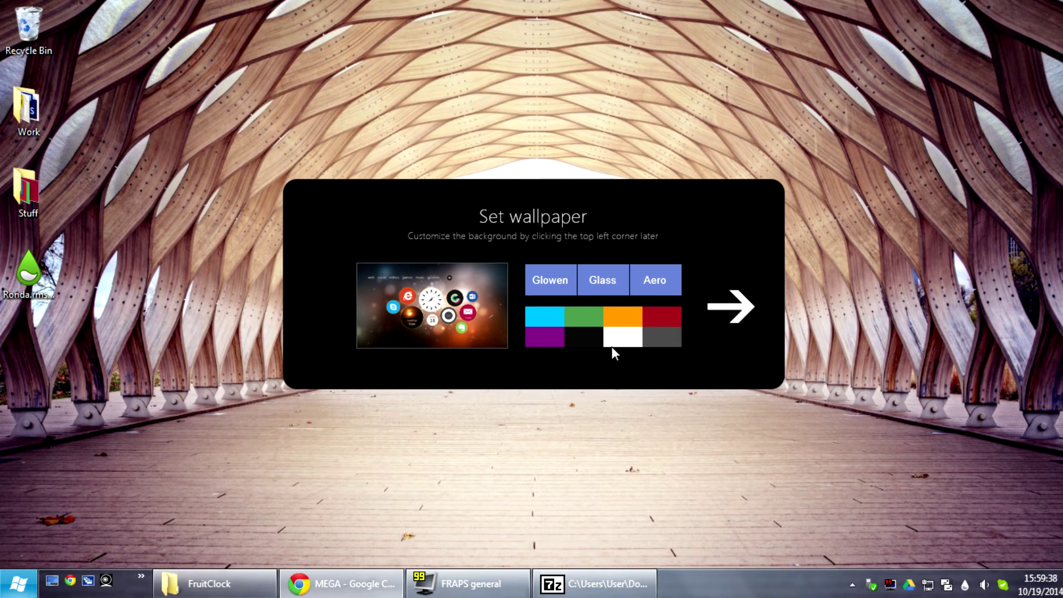
left_click(545, 310)
left_click(584, 315)
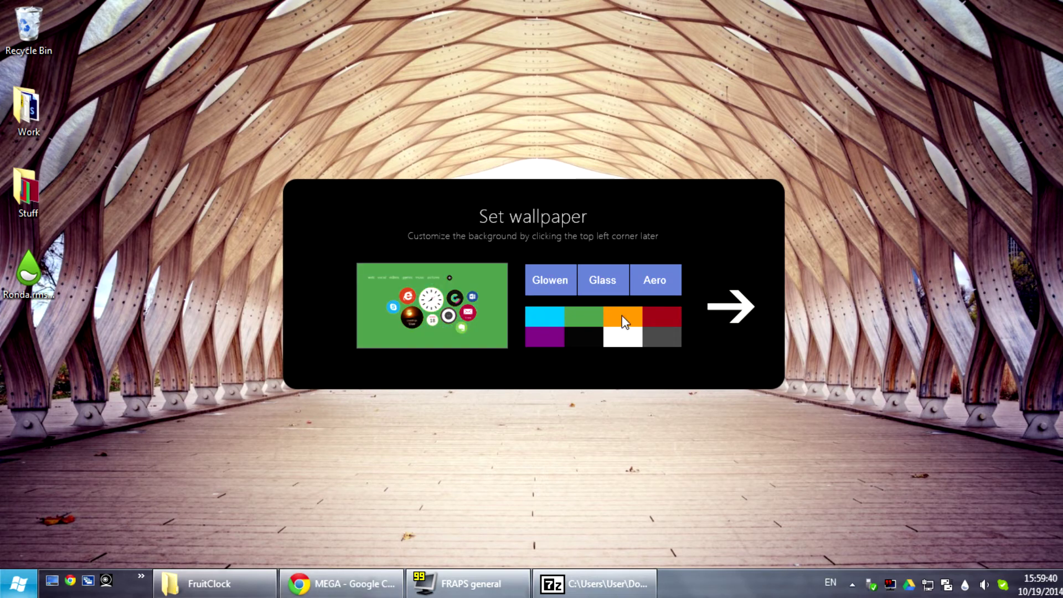
left_click(624, 321)
left_click(614, 336)
left_click(582, 334)
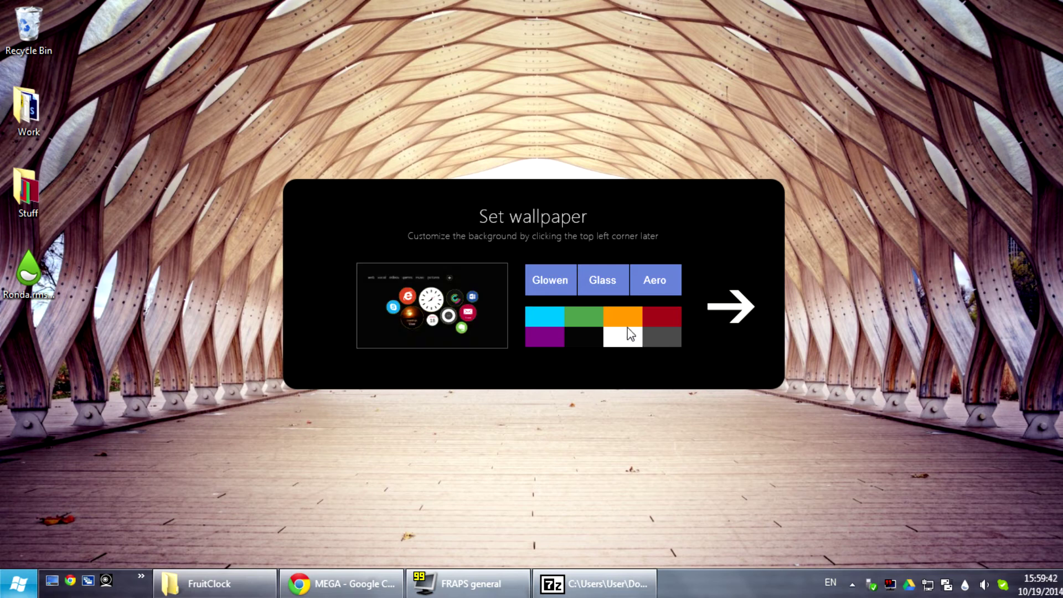
Preview the Glass and Aero wallpaper styles, then select the Glowen wallpaper.
left_click(610, 287)
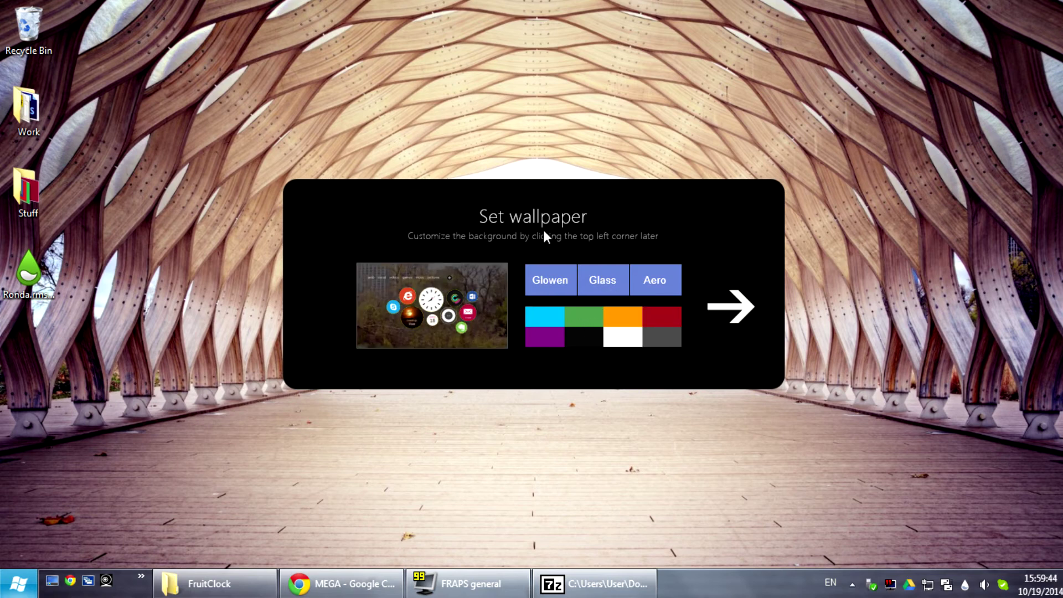
left_click_drag(544, 233, 523, 200)
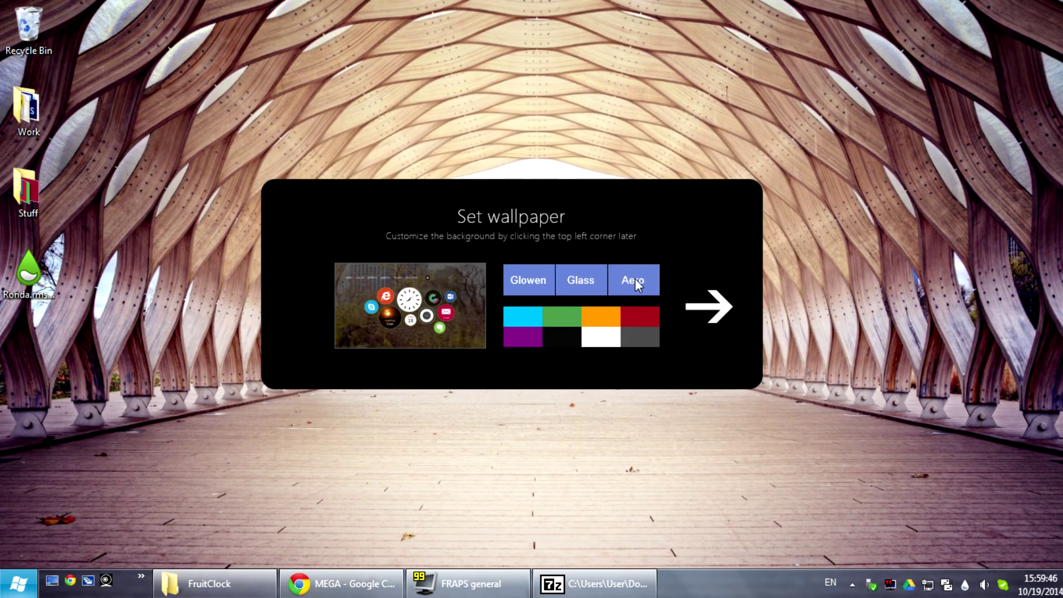
left_click(637, 284)
mouse_move(542, 237)
left_mouse_down()
mouse_move(616, 145)
mouse_move(661, 195)
mouse_move(542, 264)
mouse_move(562, 244)
mouse_move(551, 234)
left_mouse_up()
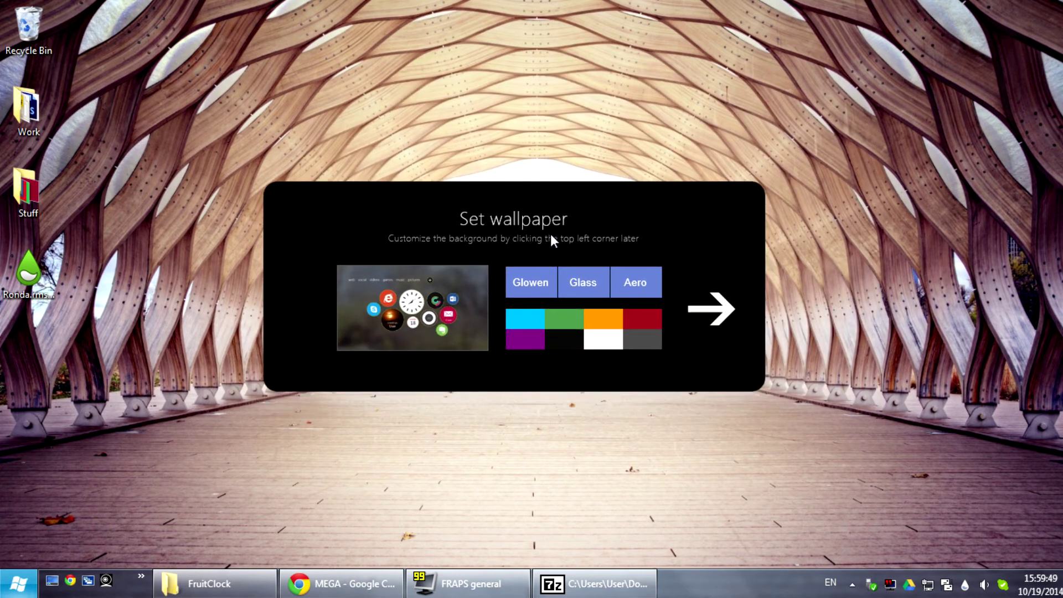
left_click(532, 278)
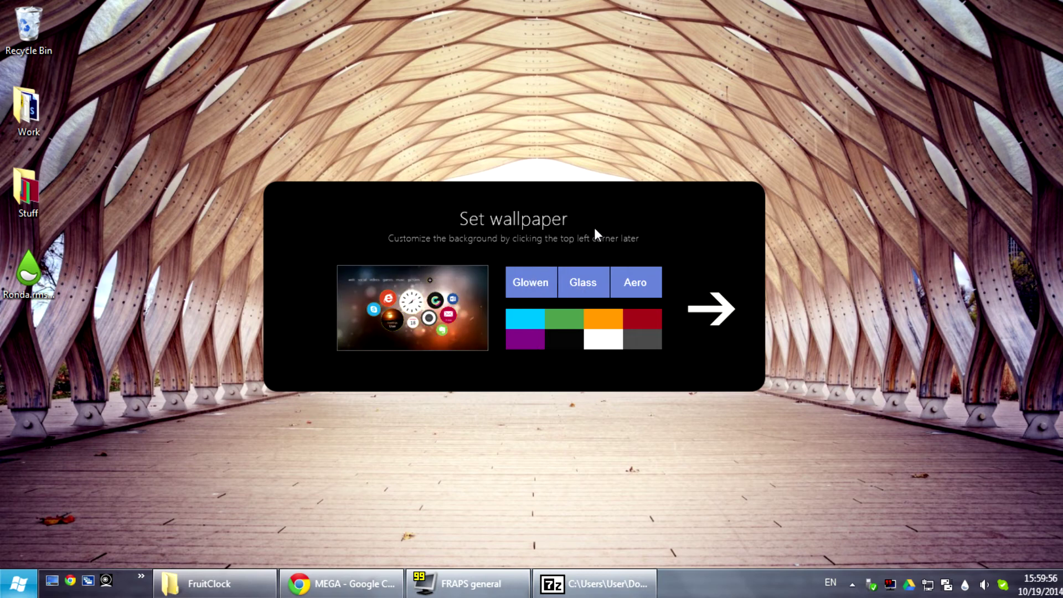
Load the Ronda widget desktop, open its gallery and browse shortcuts, web and extras.
left_click(720, 317)
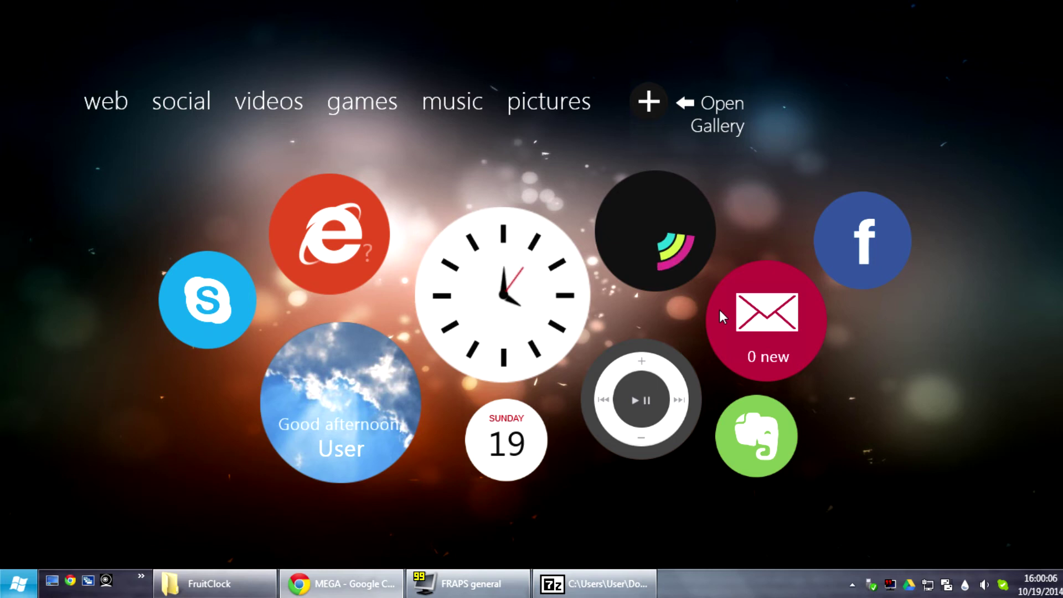
left_click(655, 103)
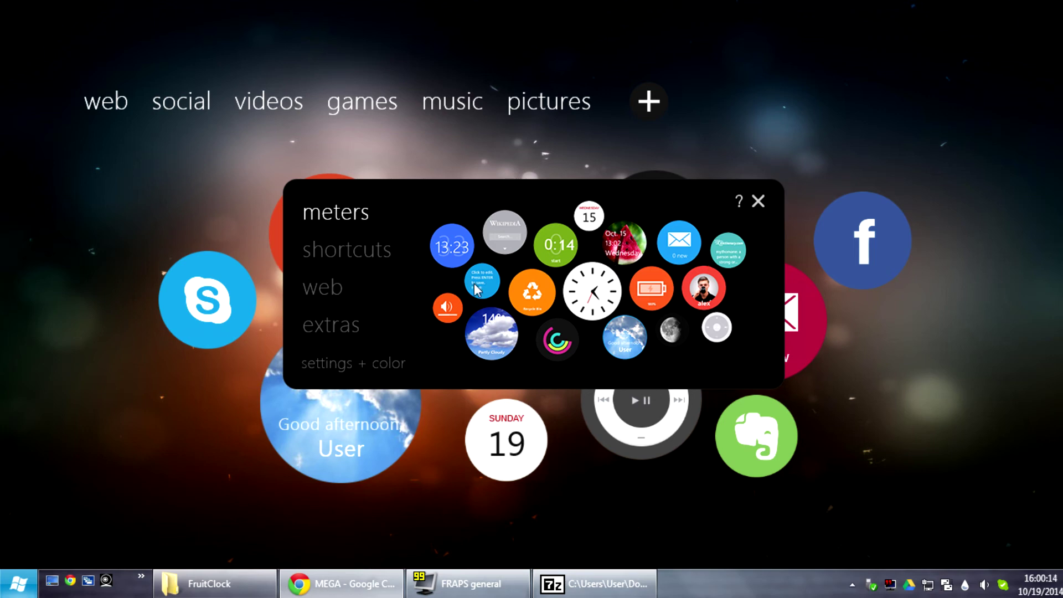
left_click(367, 249)
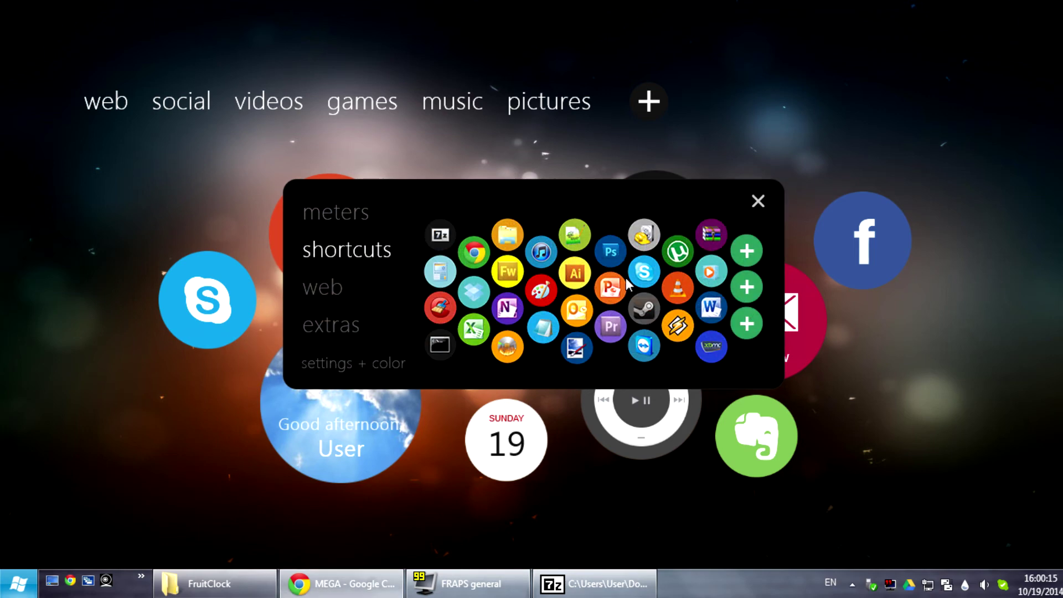
left_click(325, 287)
left_click(338, 325)
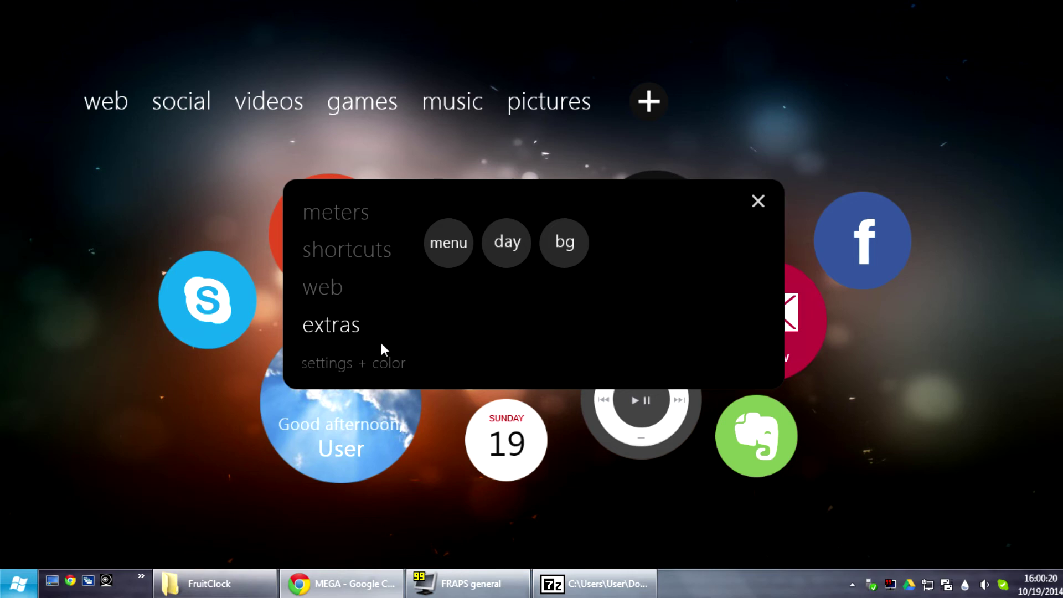
Open settings + color, preview the green ring and outline themes, then revert to filled circles.
left_click(349, 357)
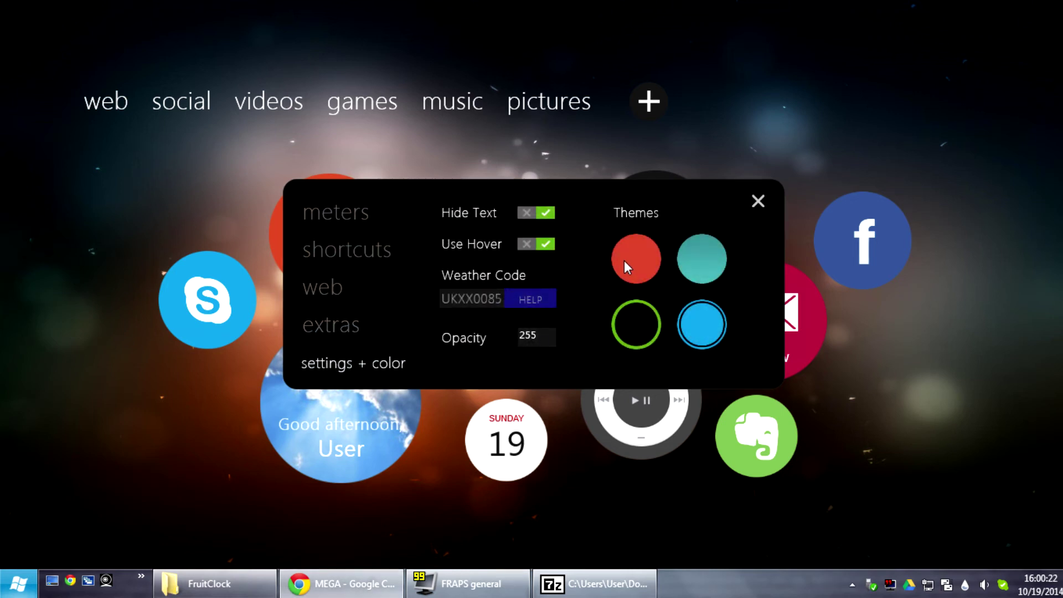
left_click(634, 313)
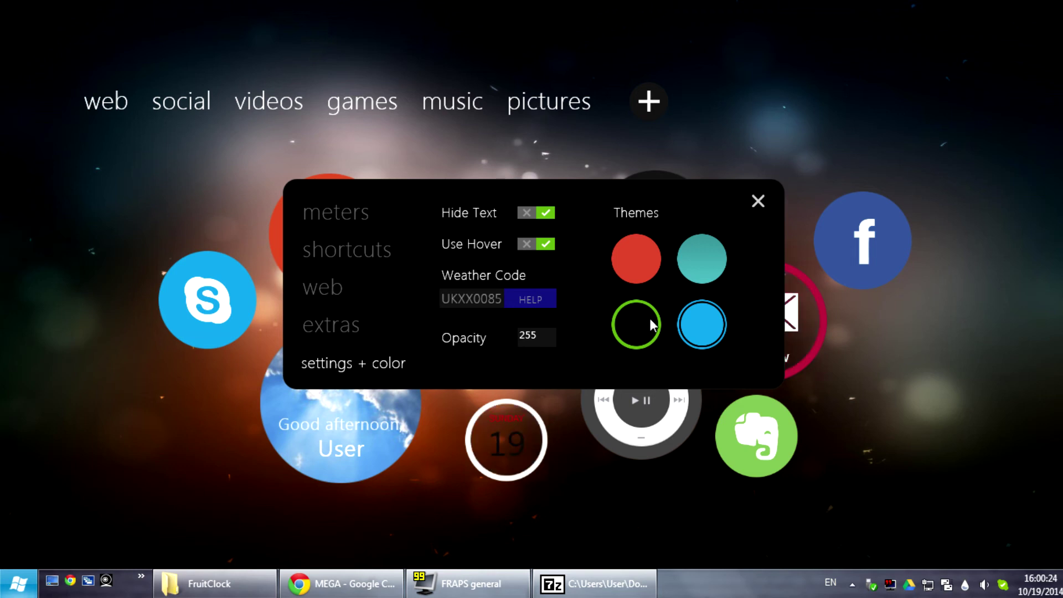
left_click(703, 323)
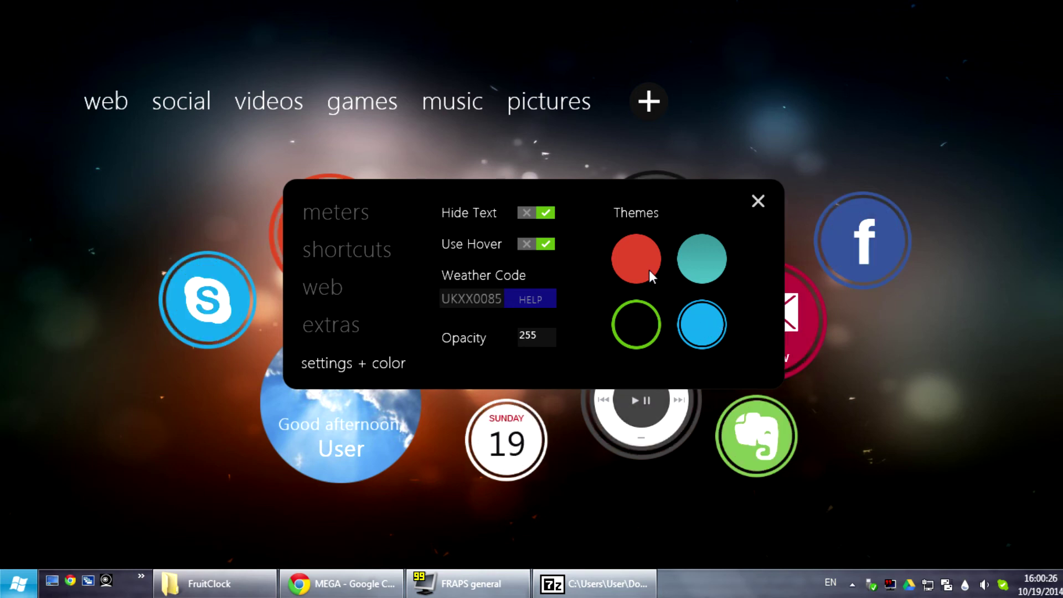
left_click(703, 261)
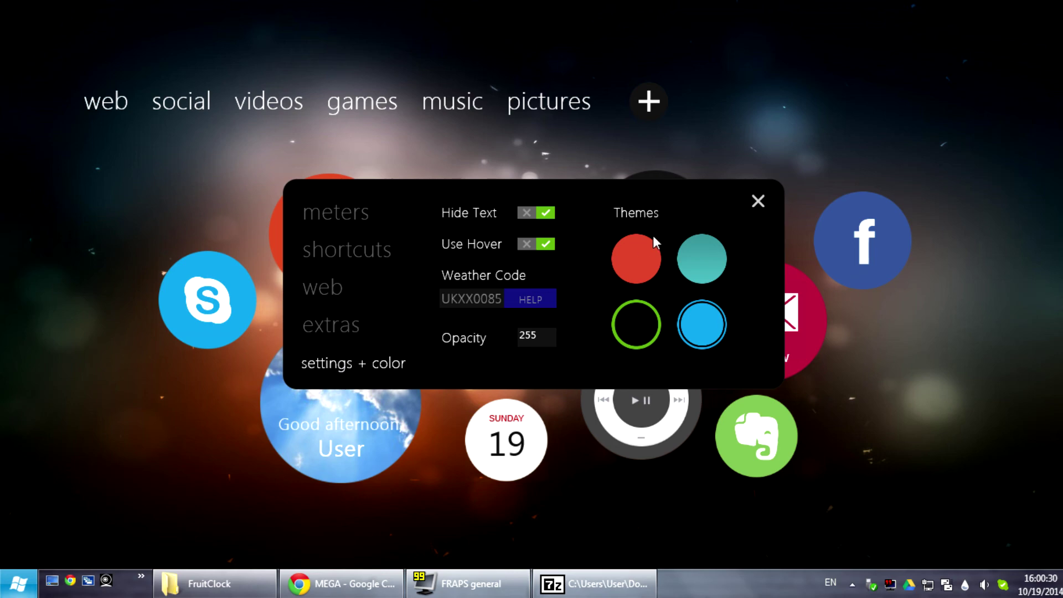
Close the gallery and inspect the Skype gadget's Title, Action and IconLocation settings.
left_click(758, 200)
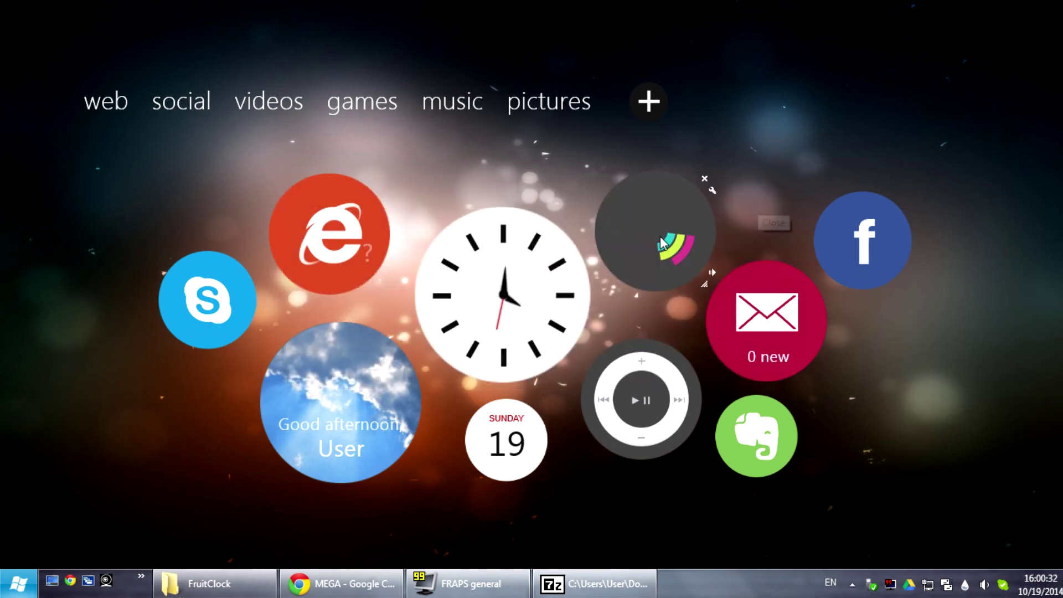
mouse_move(193, 298)
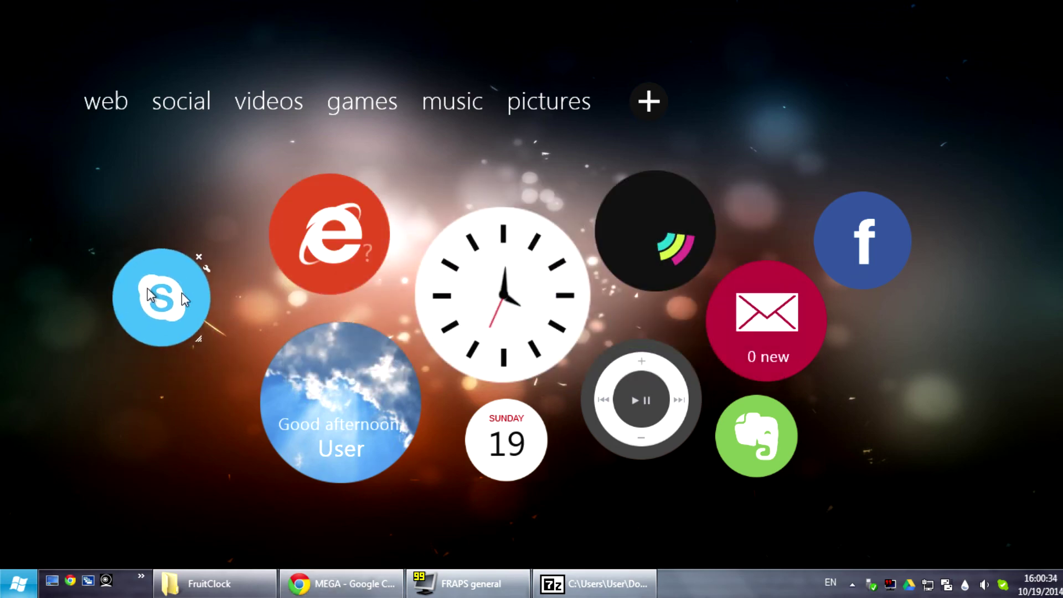
mouse_move(362, 254)
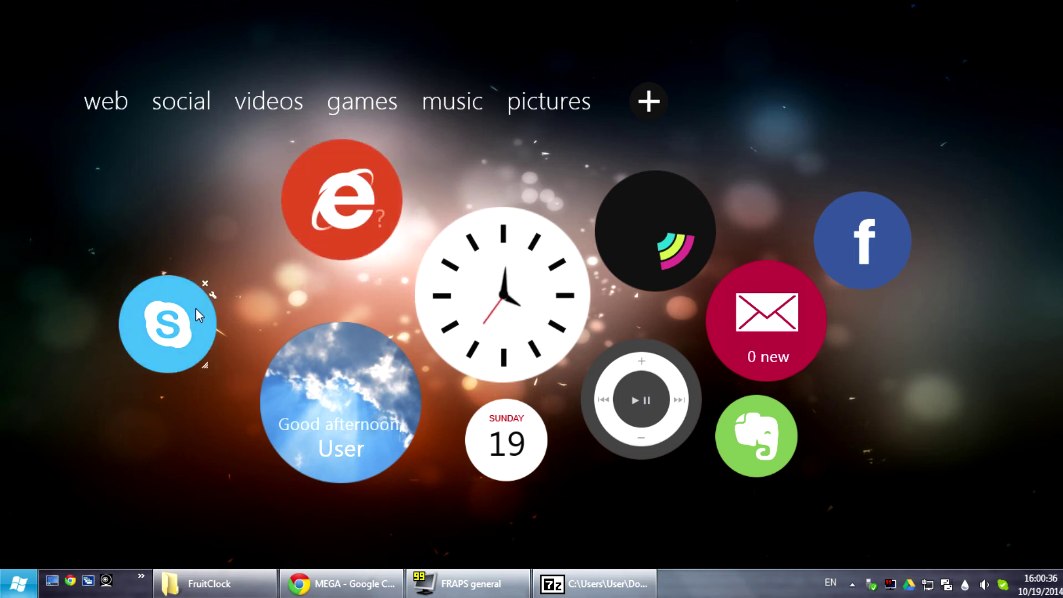
mouse_move(484, 286)
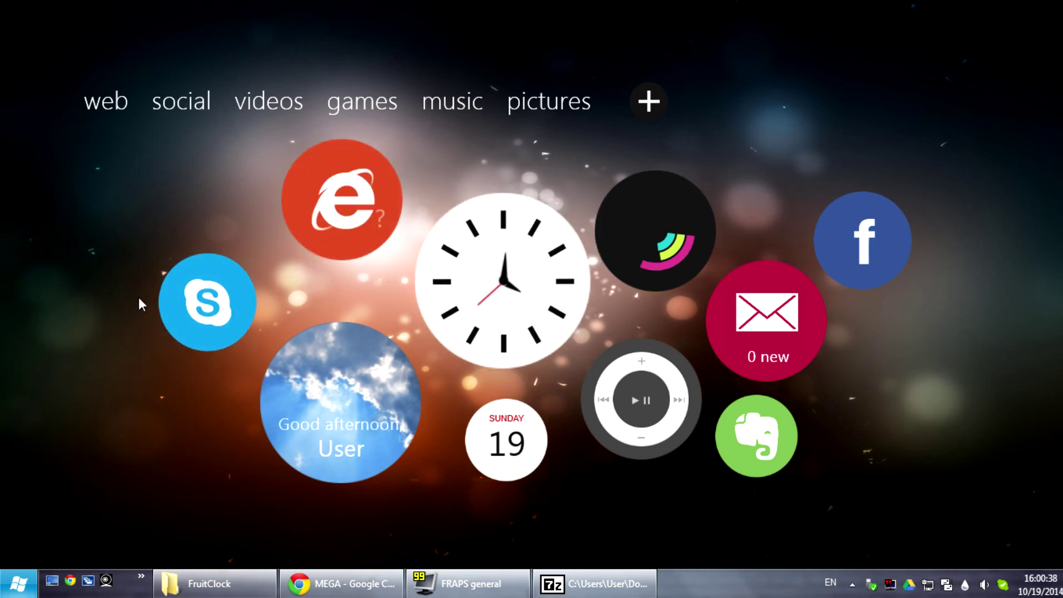
mouse_move(260, 269)
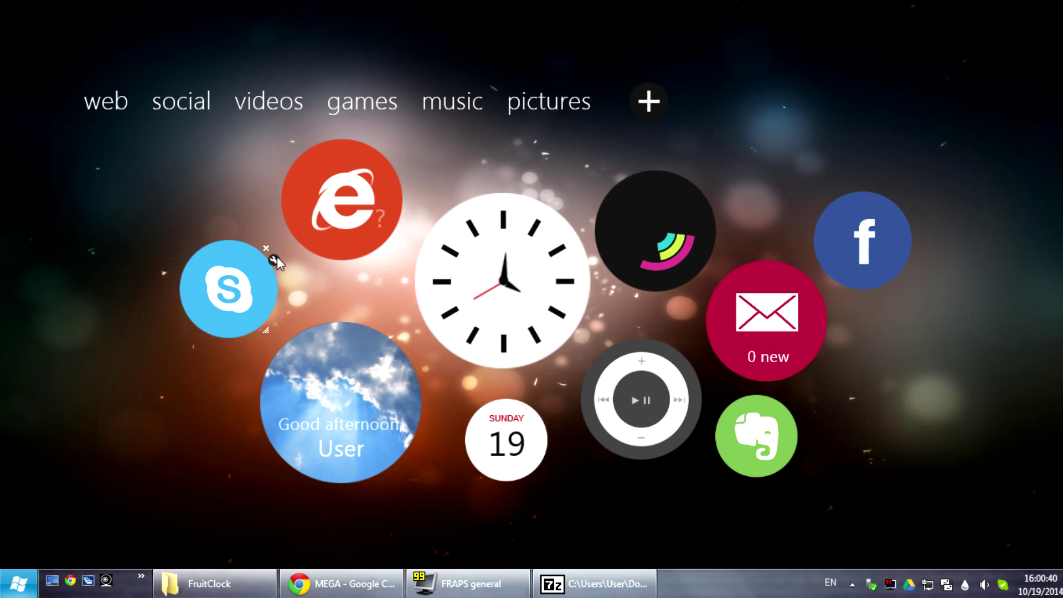
left_click(274, 259)
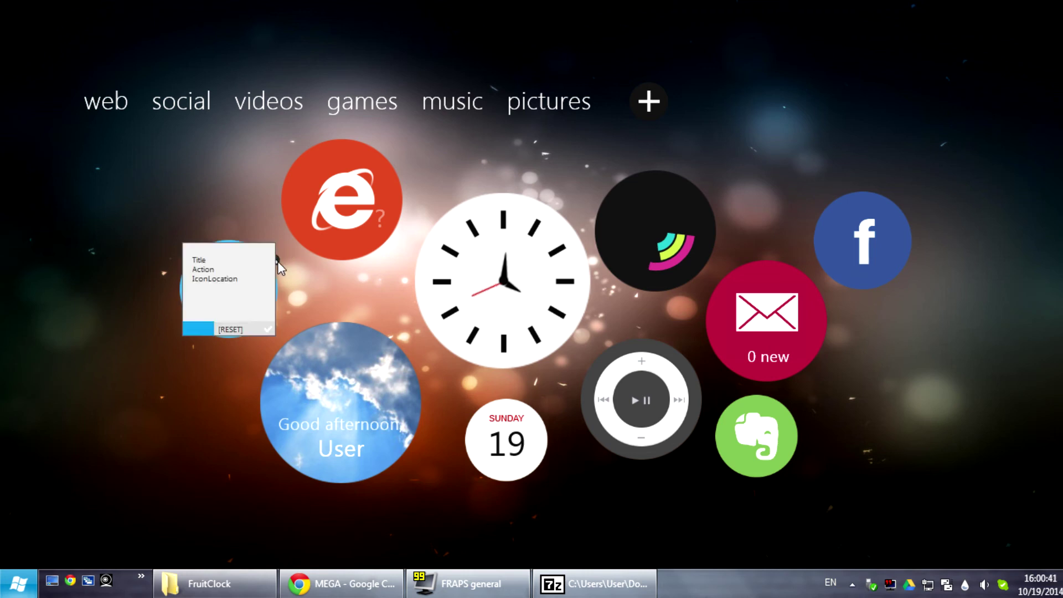
left_click(227, 270)
left_click(222, 259)
left_click(224, 270)
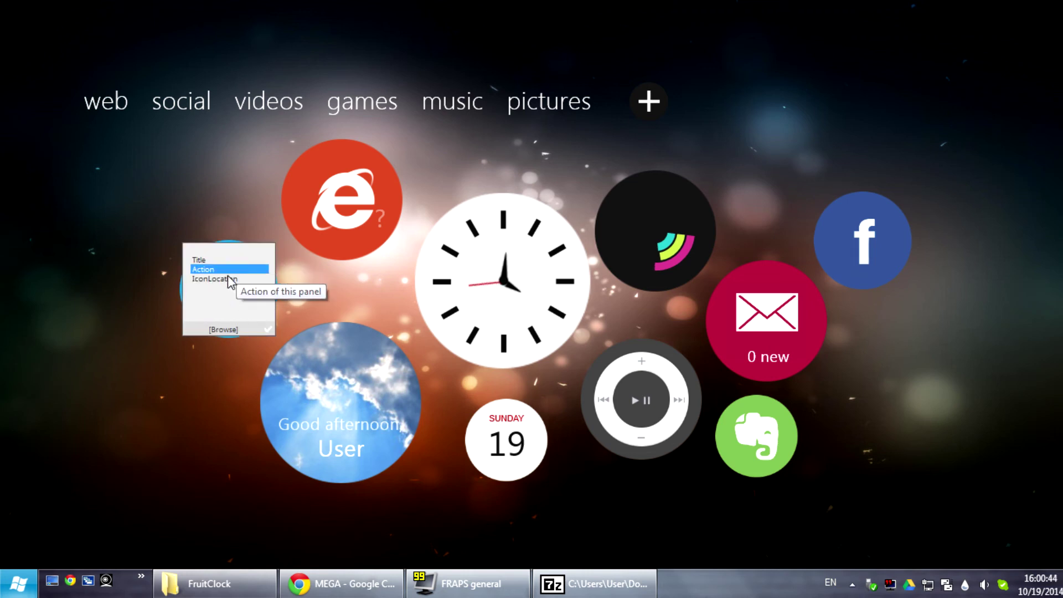
left_click(232, 280)
left_click(269, 331)
Recolour the Skype circle dark blue #034888.
left_click(274, 261)
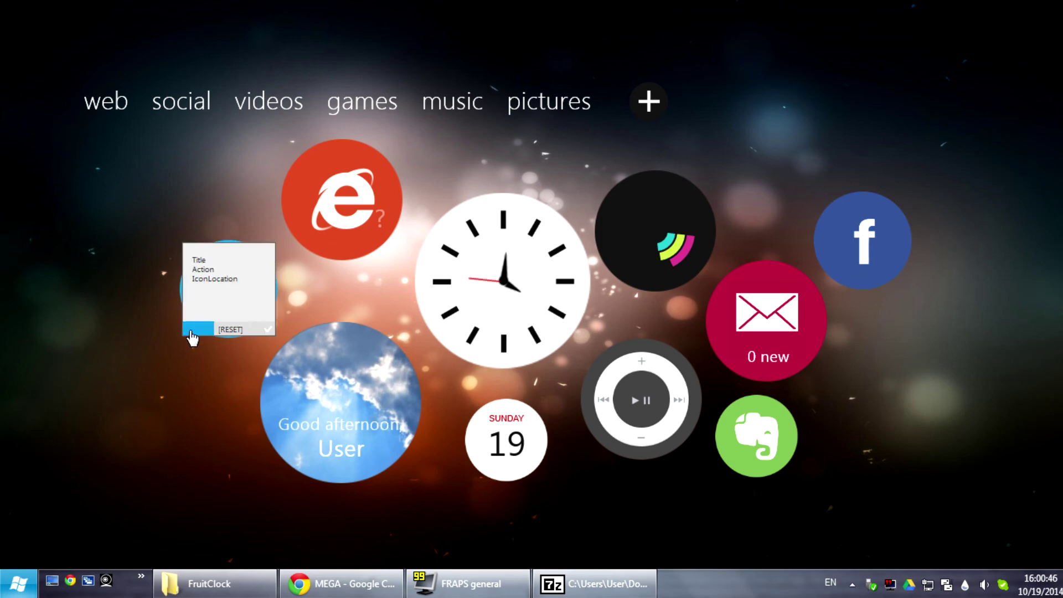
left_click(192, 332)
left_click(251, 355)
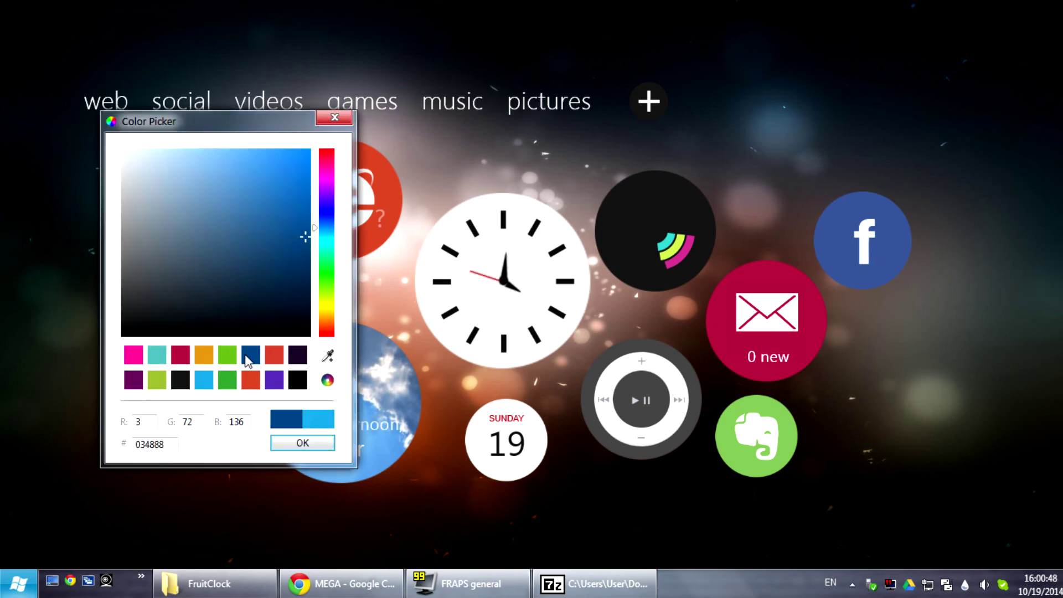
left_click(306, 450)
left_click(269, 332)
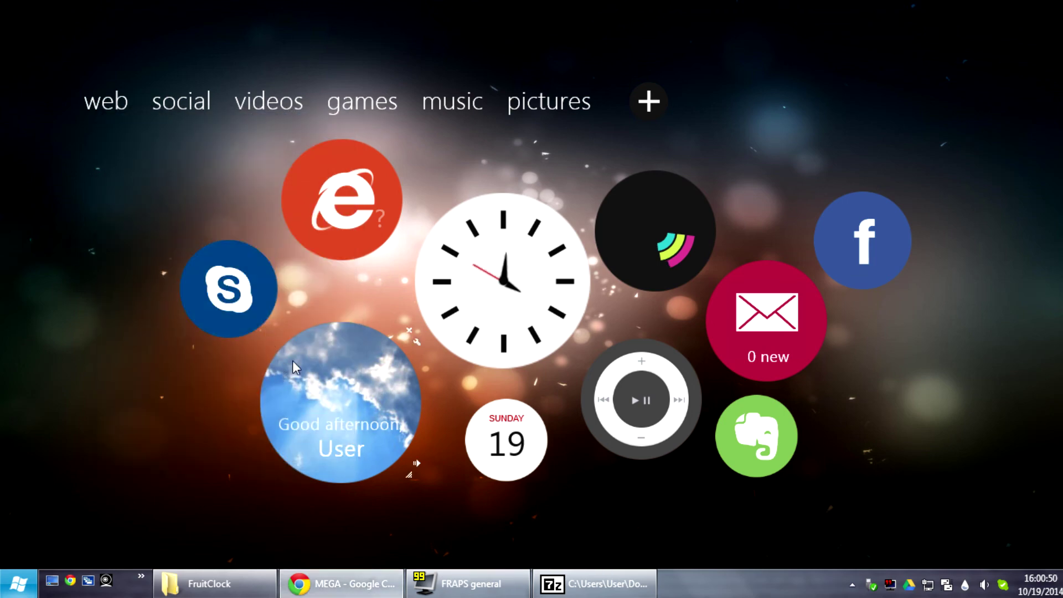
Resize the Skype circle to 260, then shrink it and place it beside the Good afternoon widget.
left_click(260, 327)
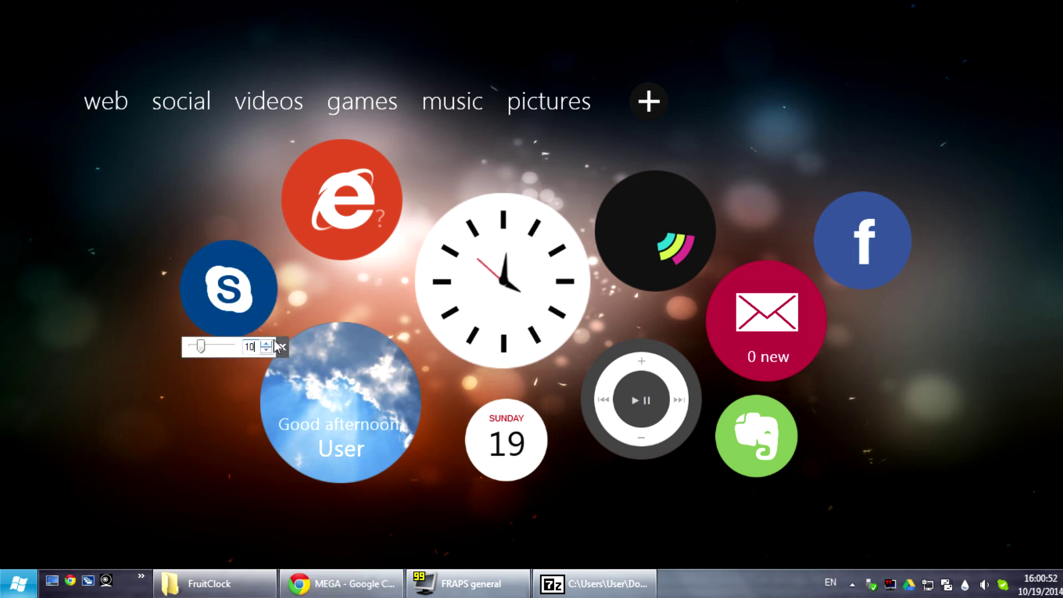
left_click(280, 347)
left_click(252, 314)
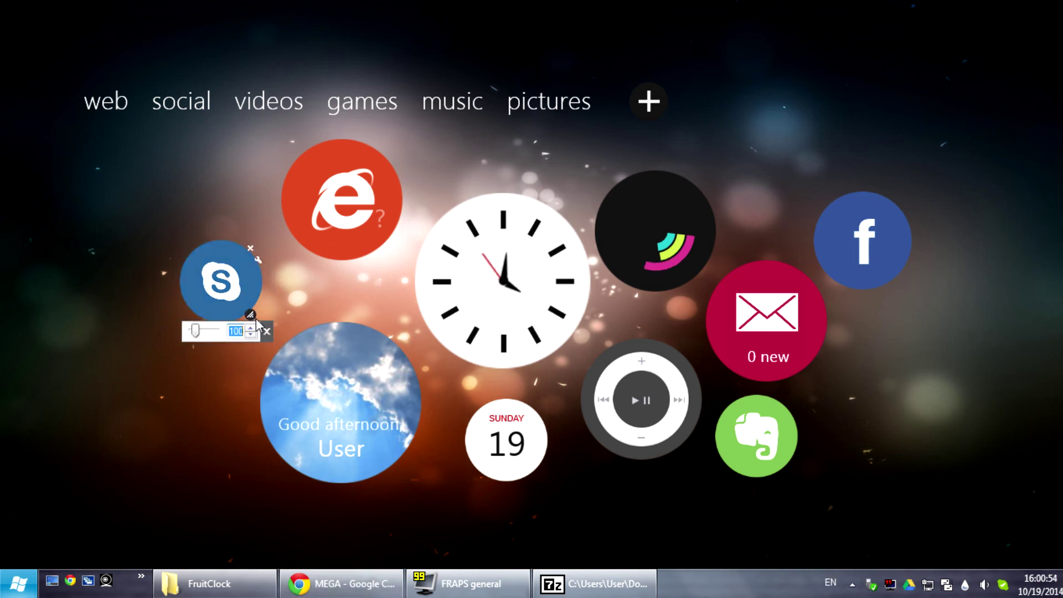
type("260")
key("Return")
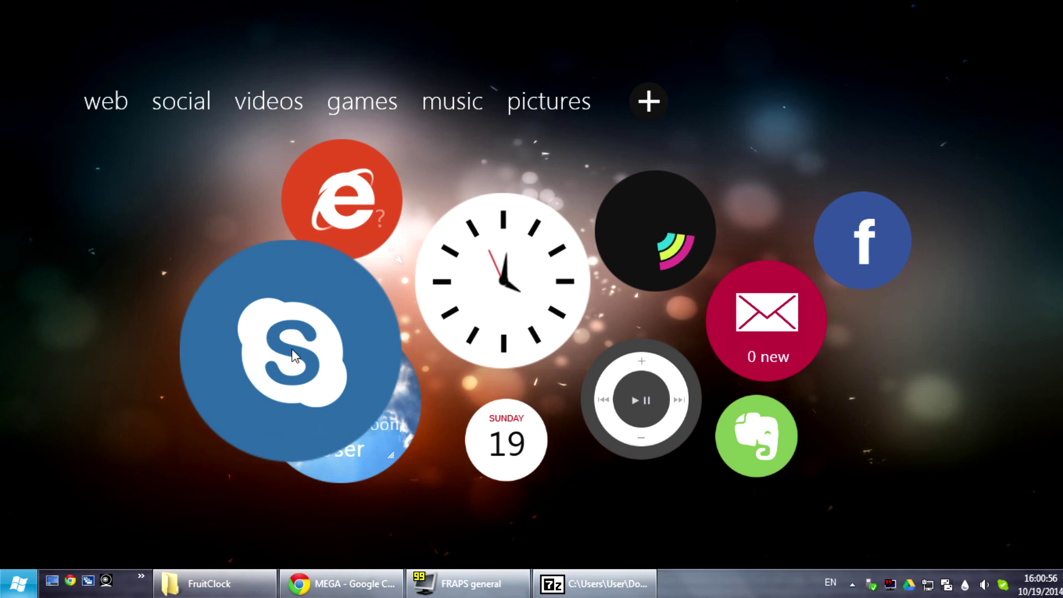
left_click_drag(292, 350, 144, 279)
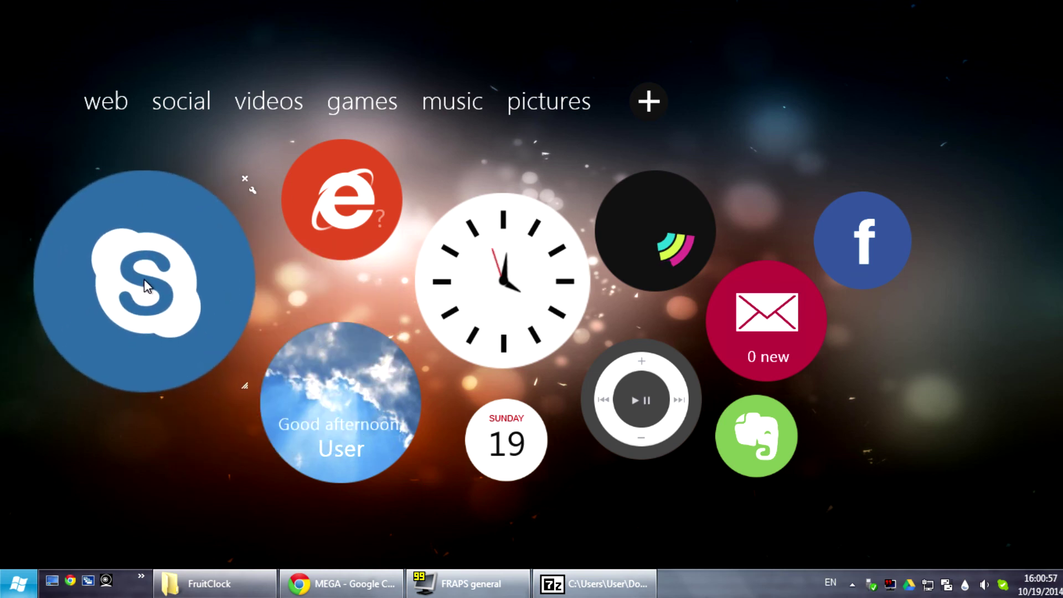
left_click(248, 385)
key("Return")
left_click_drag(138, 259, 259, 323)
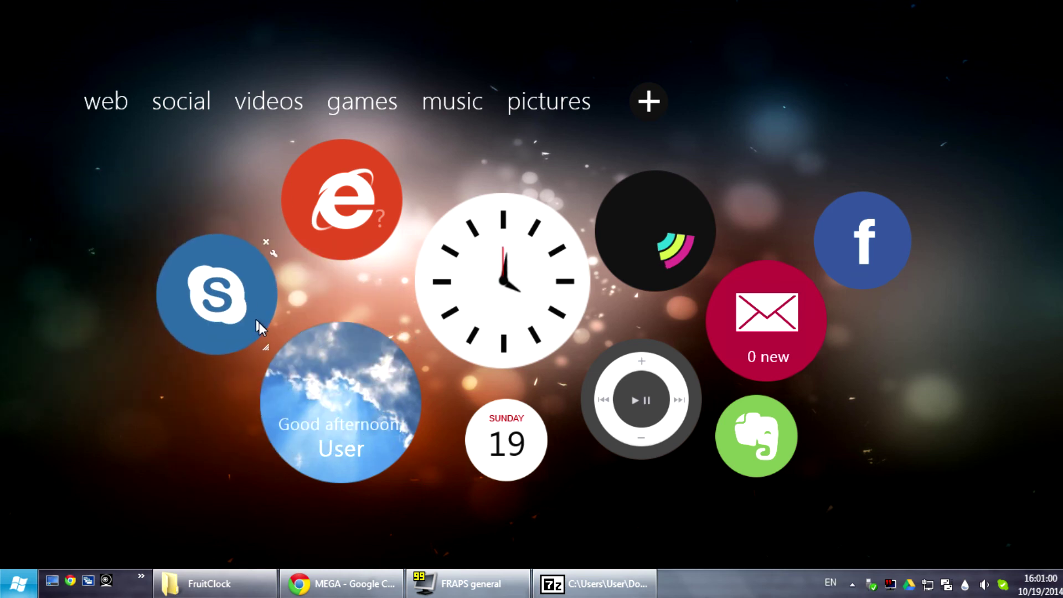